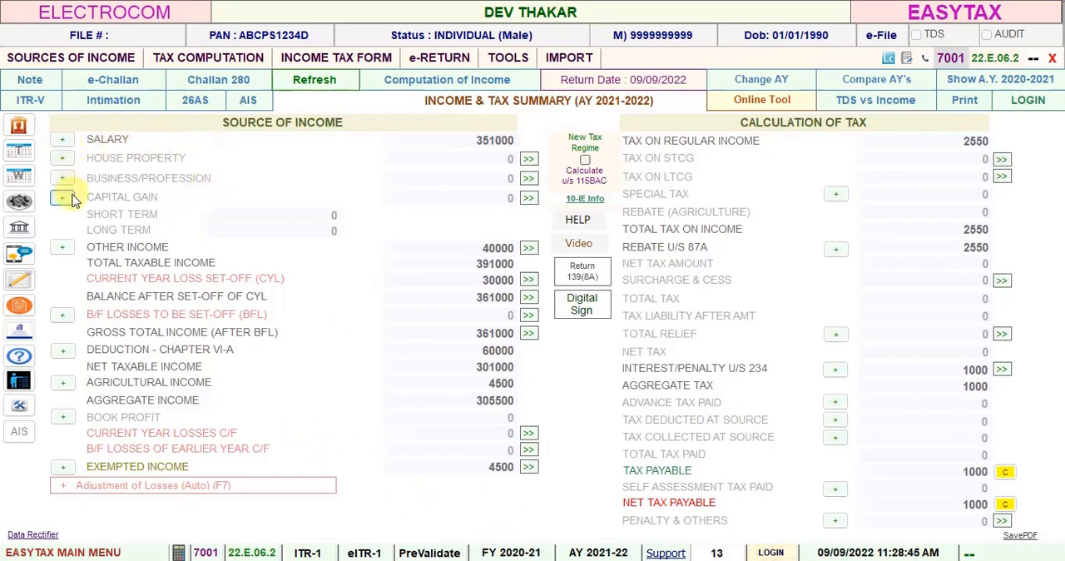
Step: Start an Electronic ITR 1 (SAHAJ) e-return and proceed with generating it despite the tax payment due
{"action": "left_click", "coordinate": [444, 65]}
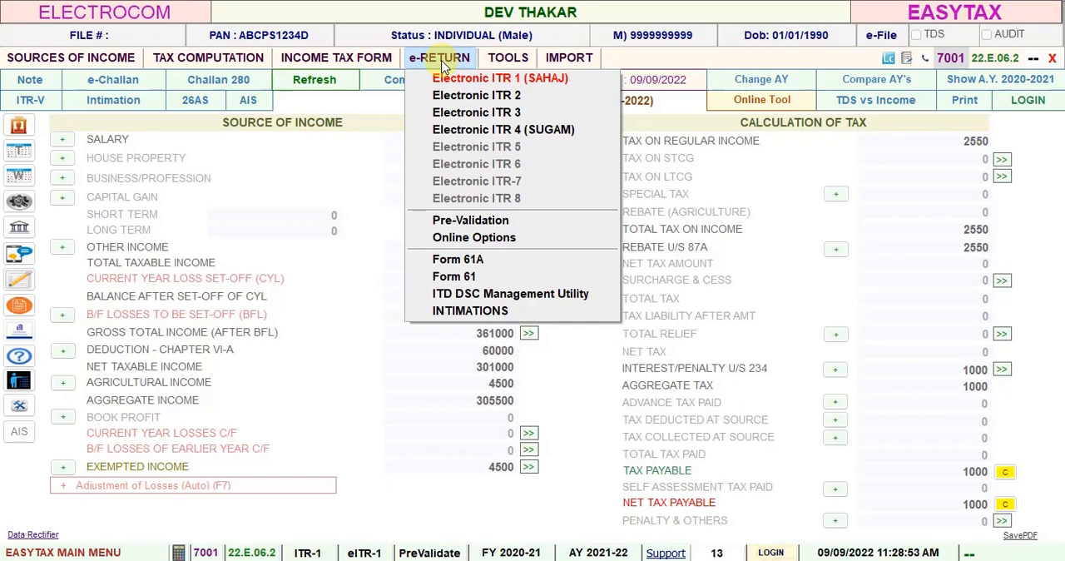
{"action": "left_click", "coordinate": [452, 79]}
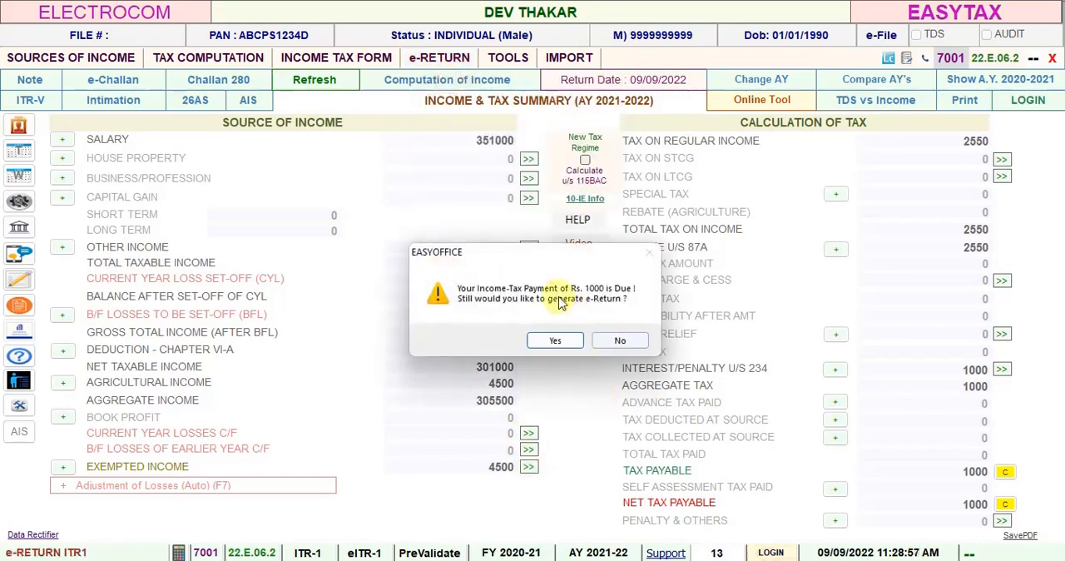
{"action": "left_click", "coordinate": [554, 339]}
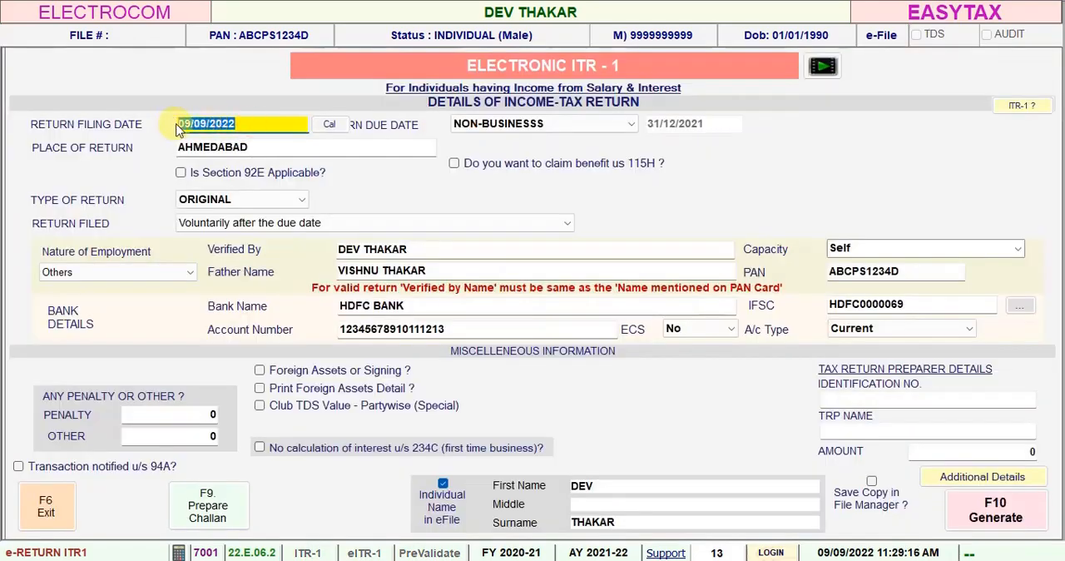
Step: Set the return as filed under "Return filing u/s 139(8A)" and open its updated return details
{"action": "left_click", "coordinate": [562, 225]}
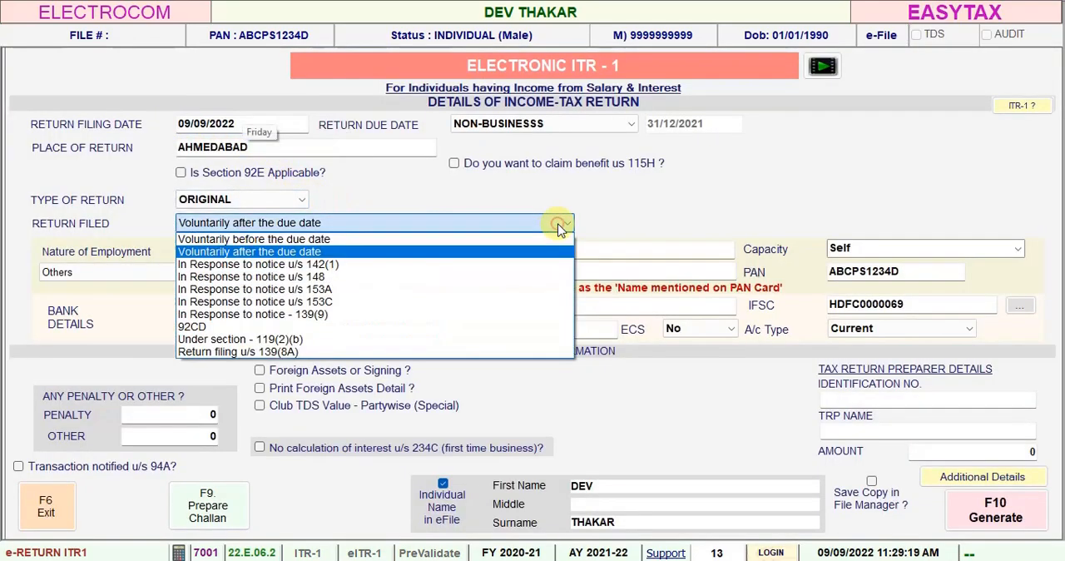
{"action": "left_click", "coordinate": [310, 351]}
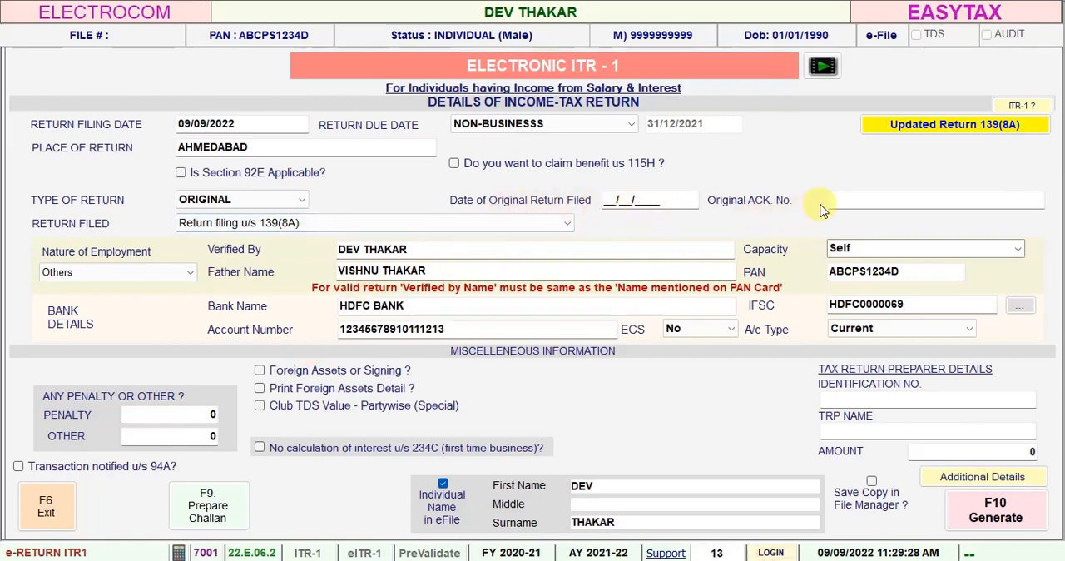
{"action": "left_click", "coordinate": [628, 201]}
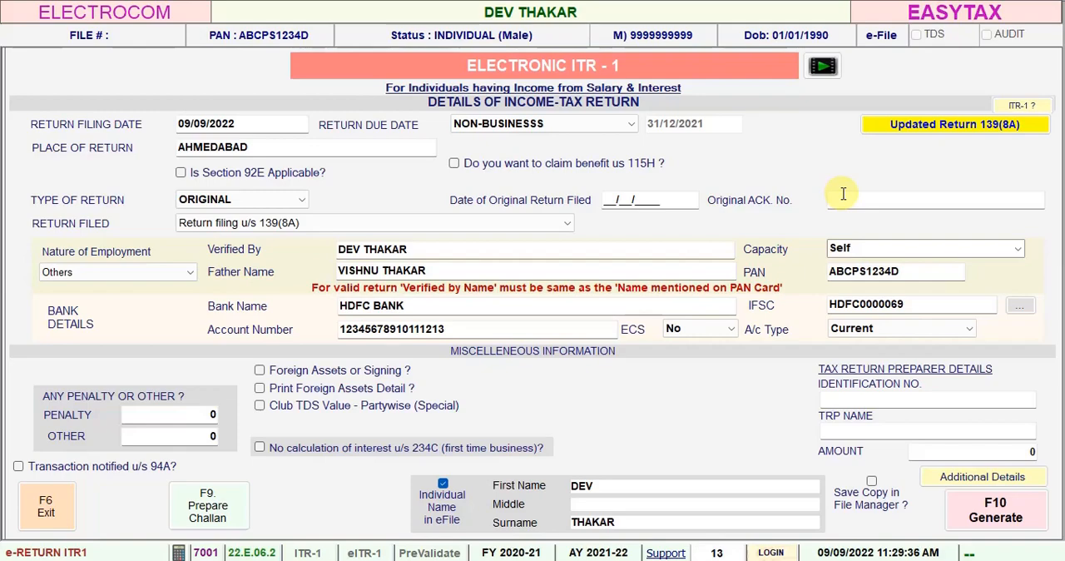
{"action": "left_click", "coordinate": [944, 131]}
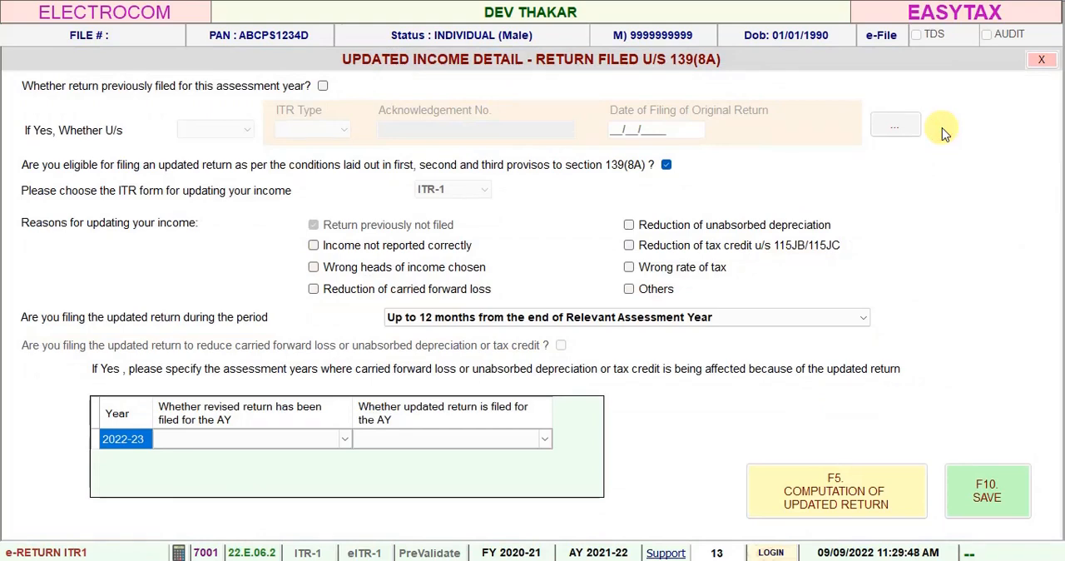
{"action": "left_click", "coordinate": [323, 87]}
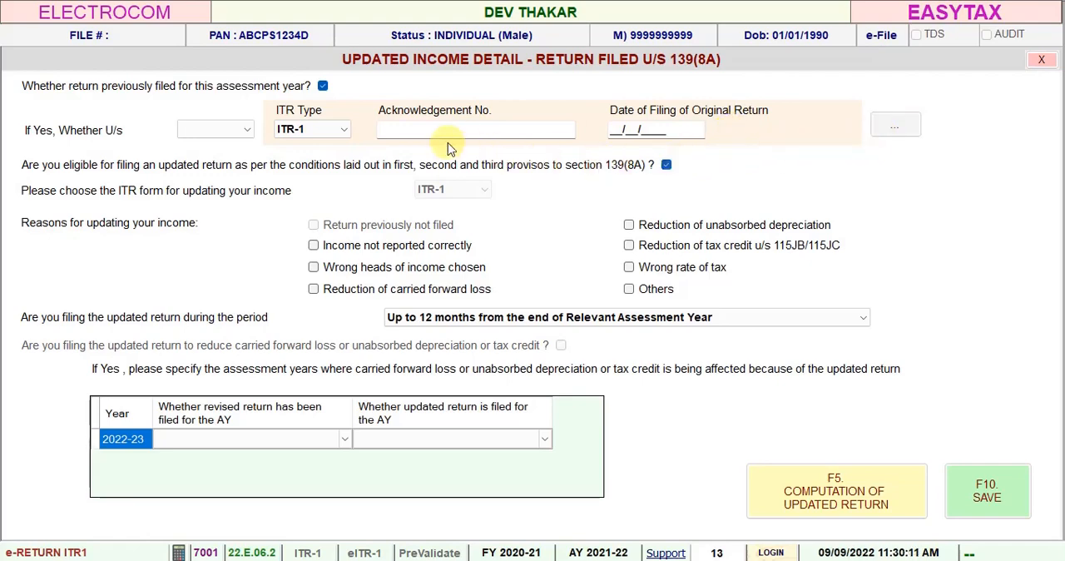
{"action": "left_click", "coordinate": [323, 86]}
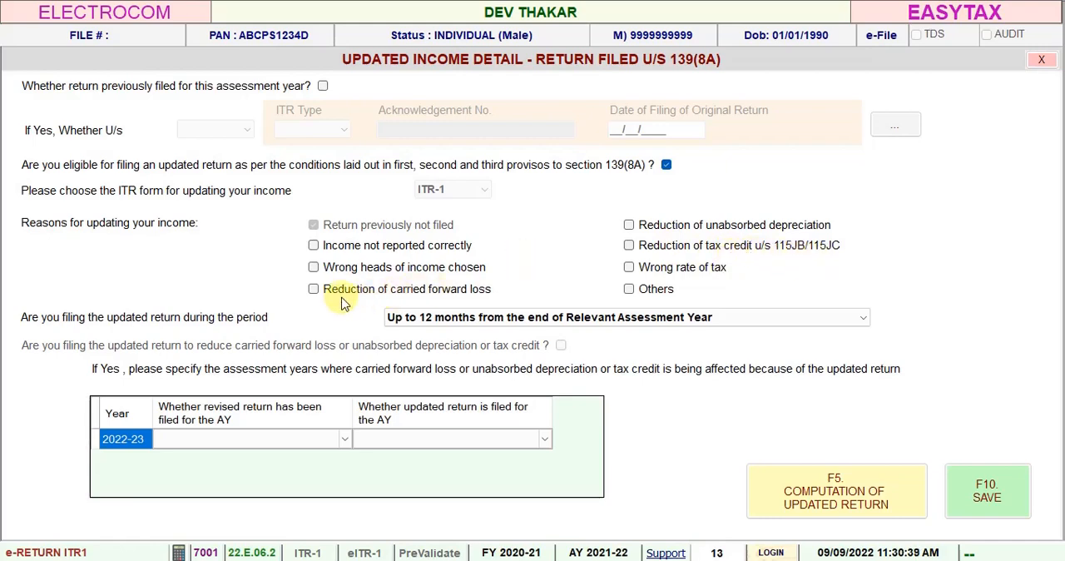
{"action": "left_click", "coordinate": [313, 290]}
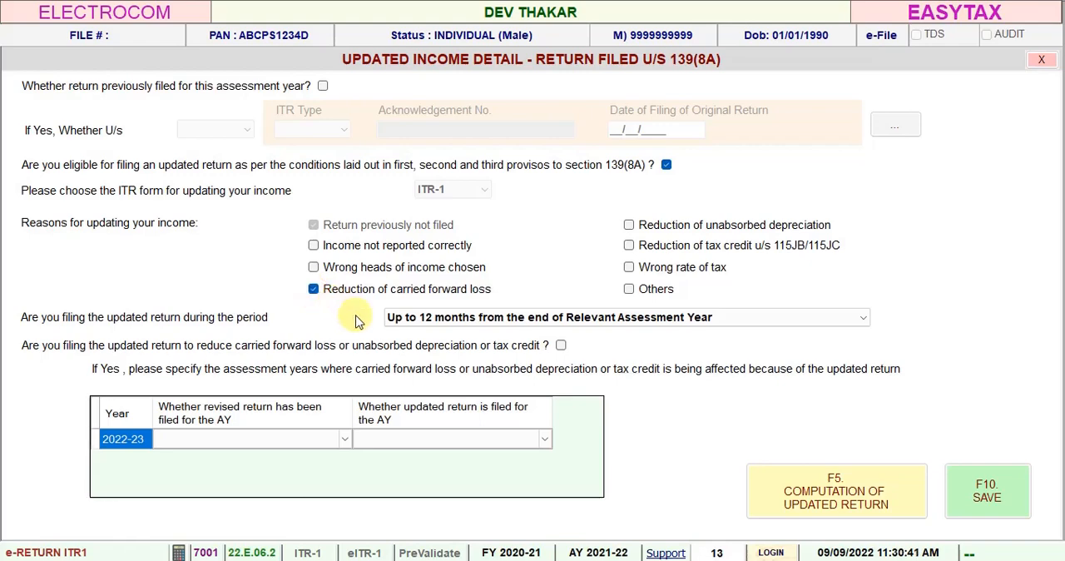
{"action": "left_click", "coordinate": [560, 345]}
{"action": "left_click", "coordinate": [347, 439]}
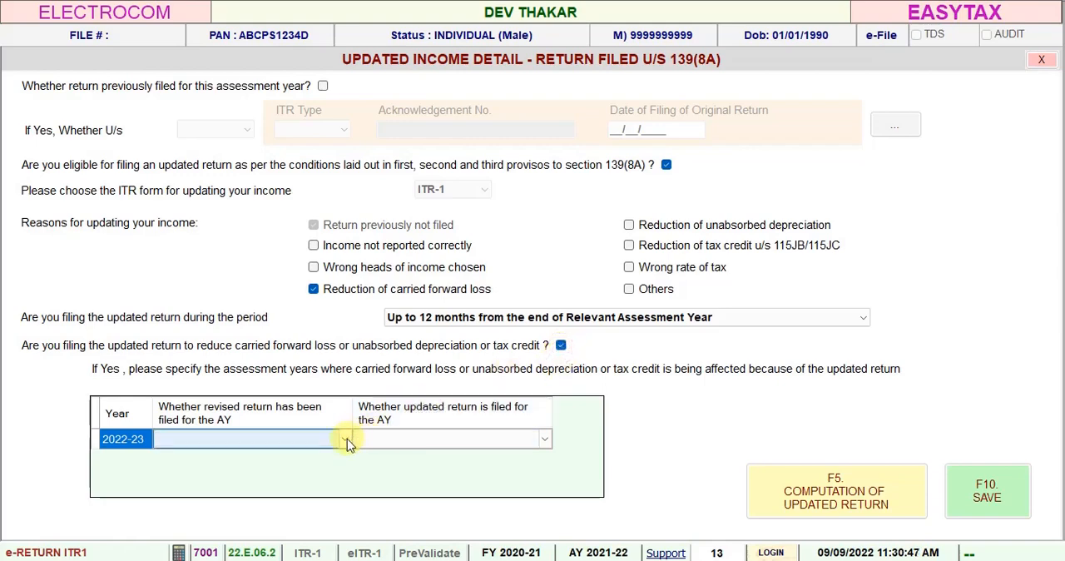
{"action": "left_click", "coordinate": [347, 438]}
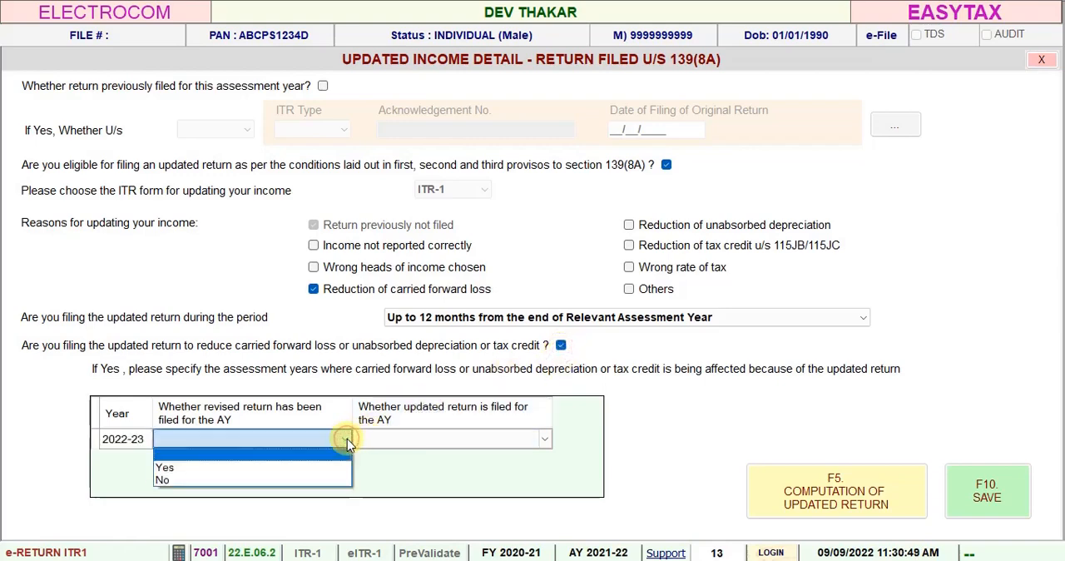
{"action": "left_click", "coordinate": [332, 289]}
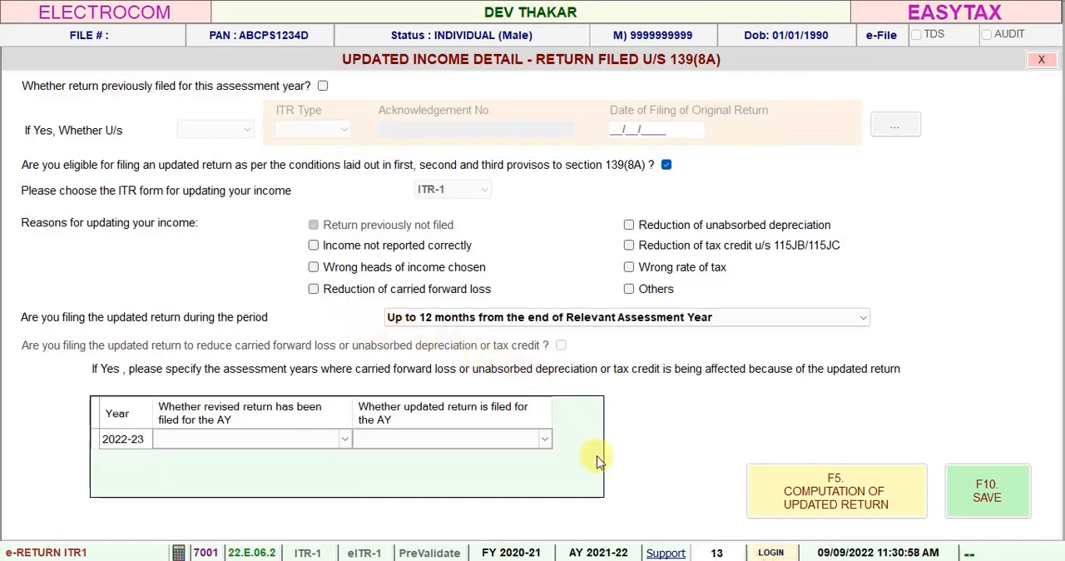
{"action": "left_click", "coordinate": [863, 318]}
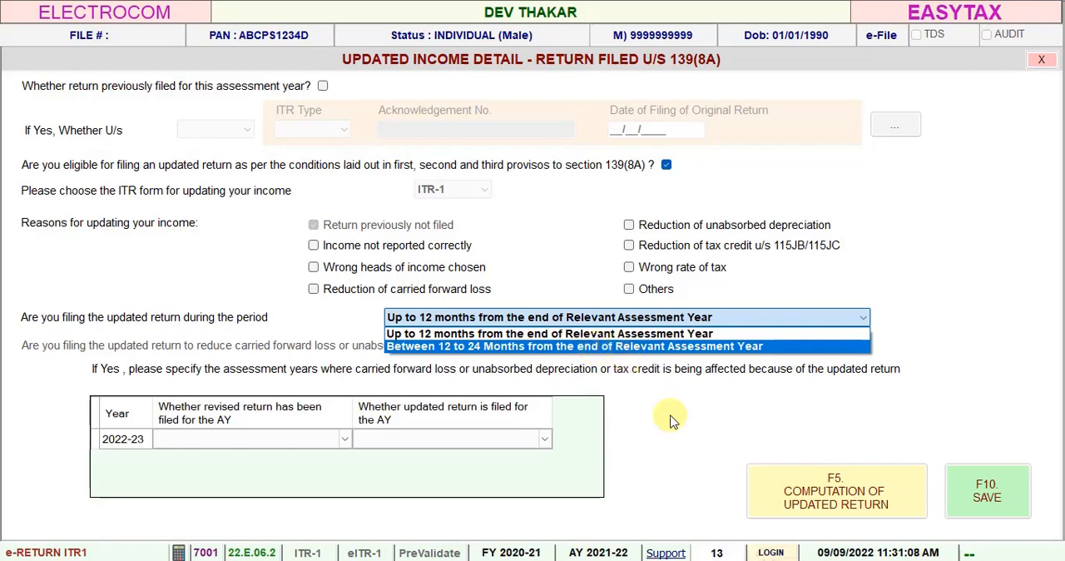
{"action": "left_click", "coordinate": [687, 436]}
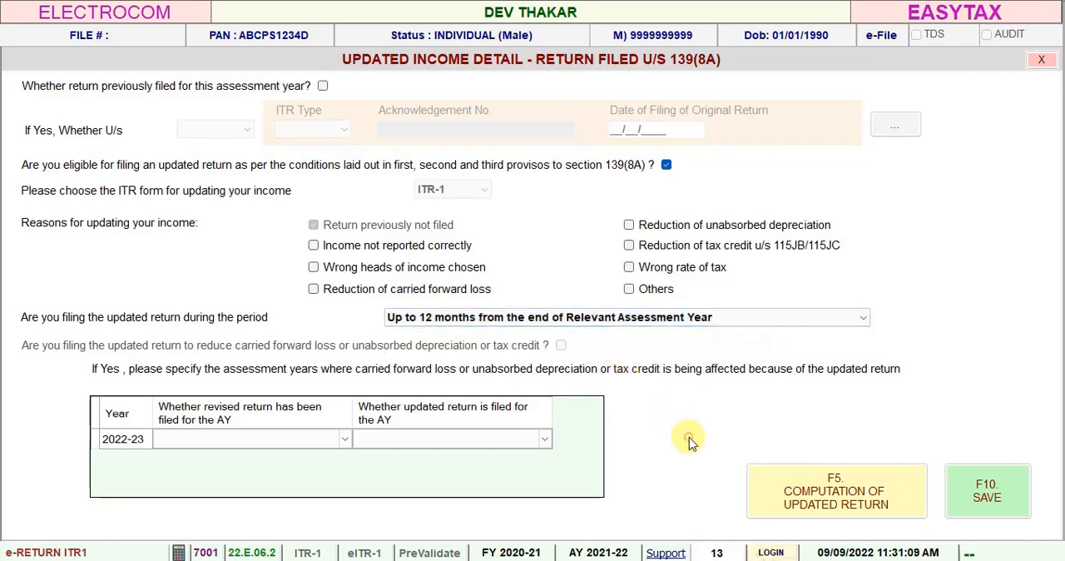
Step: Open the computation of the updated return and view the entry form for tax payments u/s 140B
{"action": "left_click", "coordinate": [823, 496]}
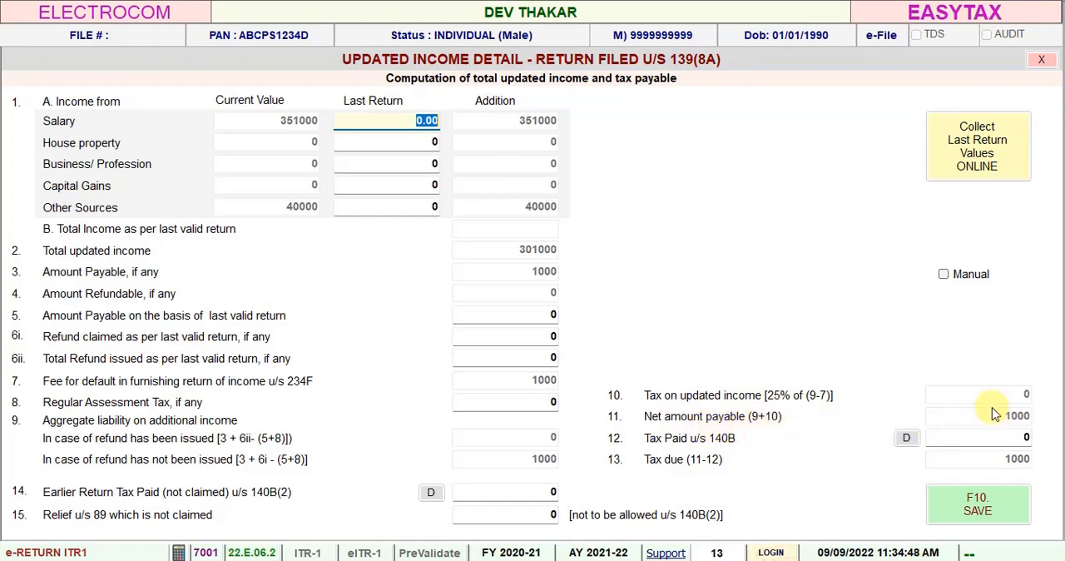
{"action": "left_click", "coordinate": [905, 439]}
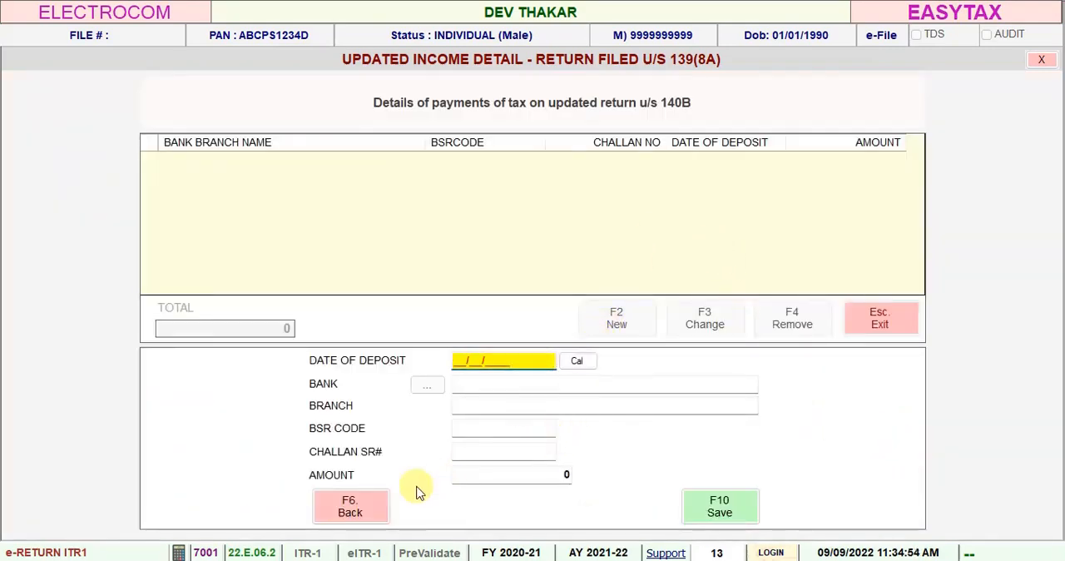
{"action": "left_click", "coordinate": [347, 504]}
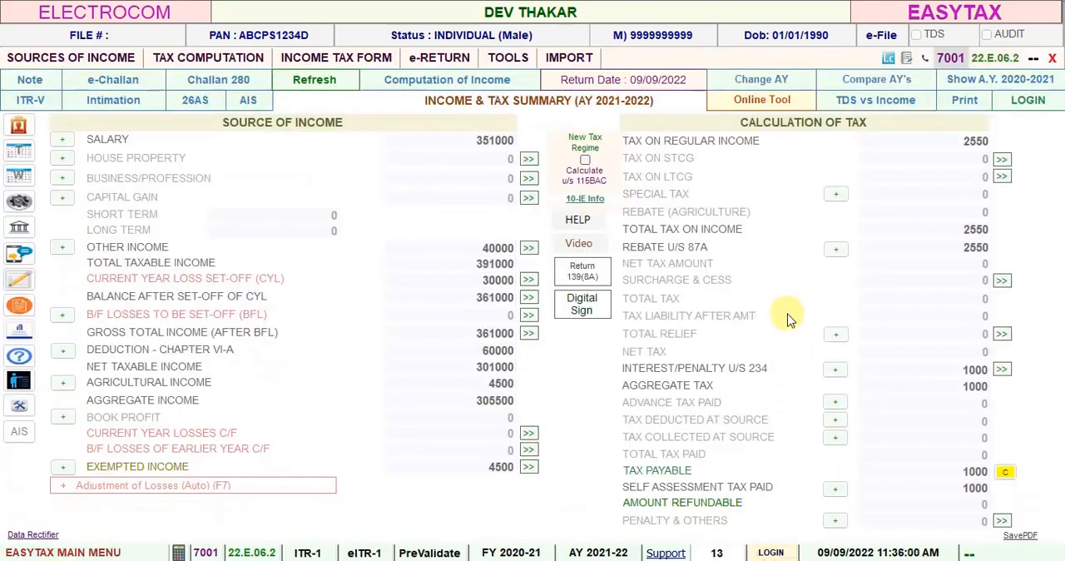
Step: Generate the ITR-1 updated return as a JSON file, accepting the filing date, and close the file viewer
{"action": "left_click", "coordinate": [581, 274]}
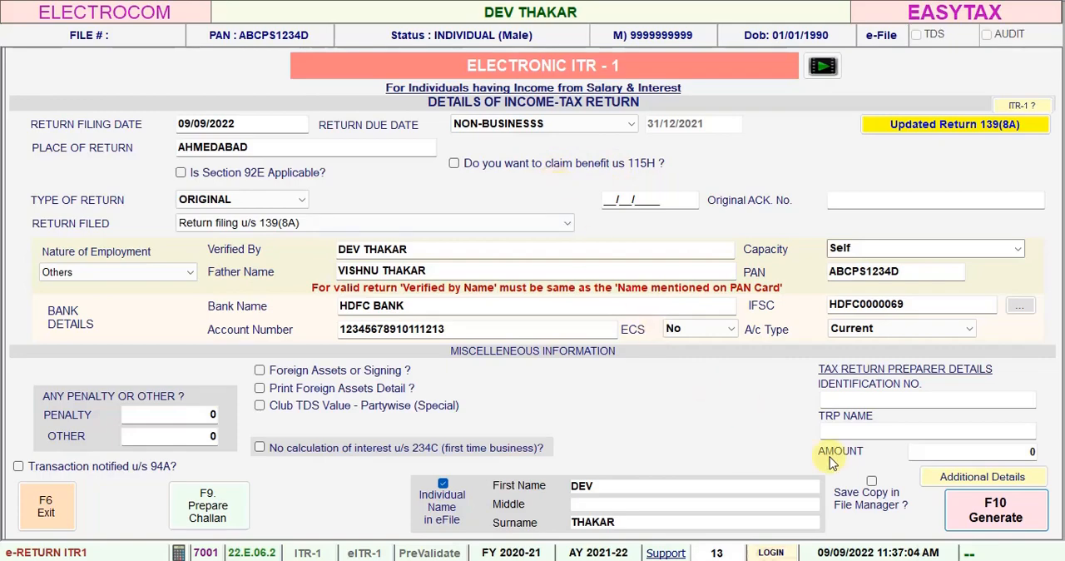
{"action": "left_click", "coordinate": [976, 516]}
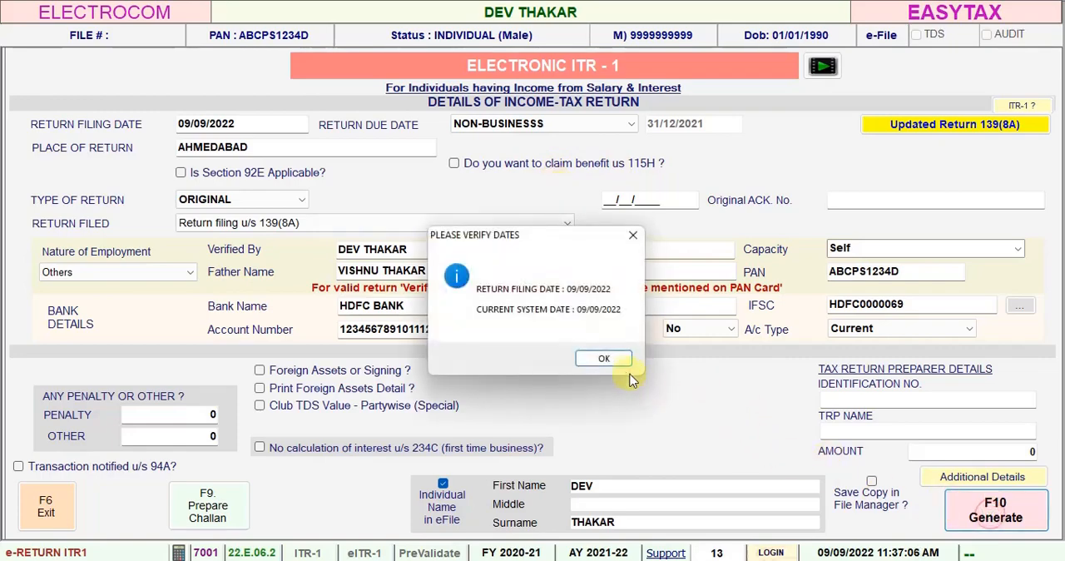
{"action": "left_click", "coordinate": [609, 360]}
{"action": "left_click", "coordinate": [979, 501]}
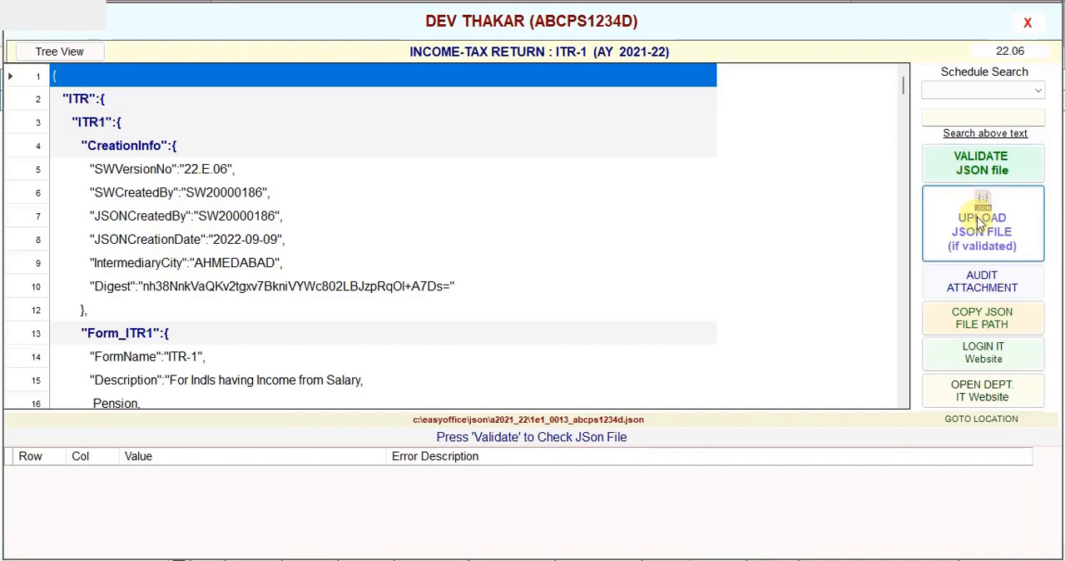
{"action": "left_click", "coordinate": [1028, 25]}
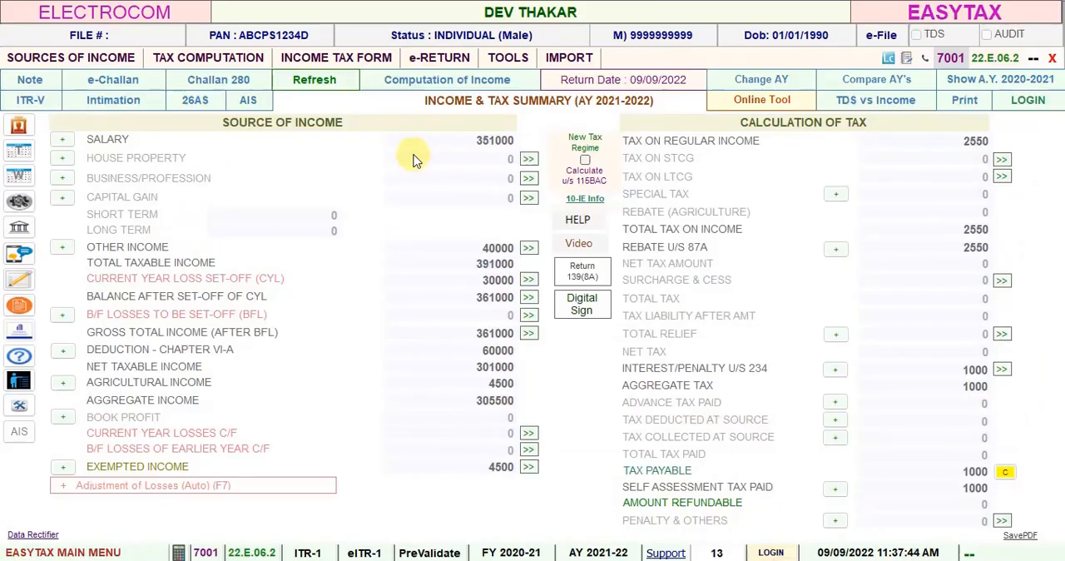
Step: Generate the Computation of Income & Tax statement in the SPECIAL print format with an outer border
{"action": "left_click", "coordinate": [418, 89]}
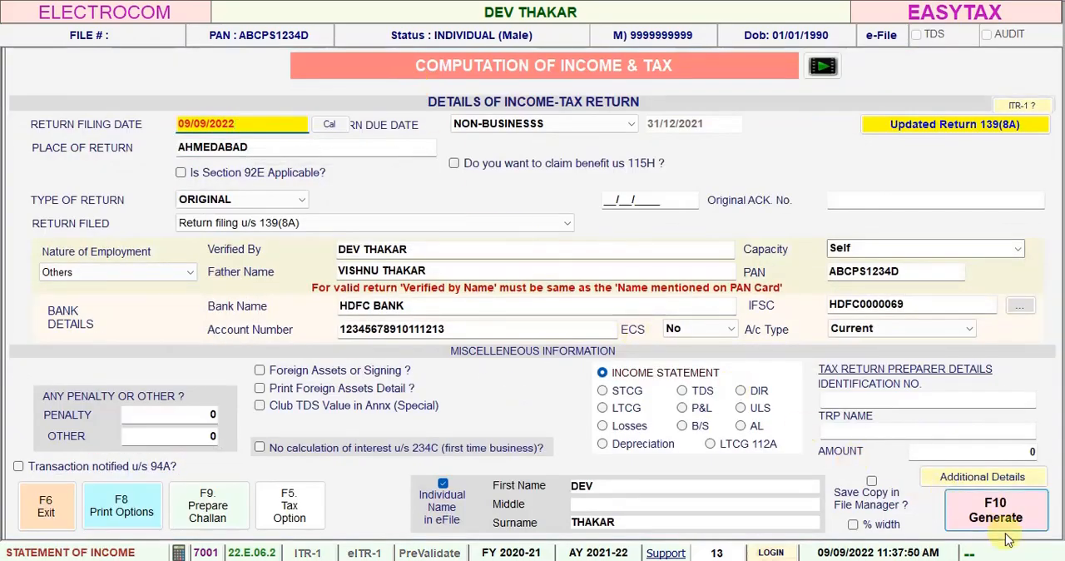
{"action": "left_click", "coordinate": [997, 520]}
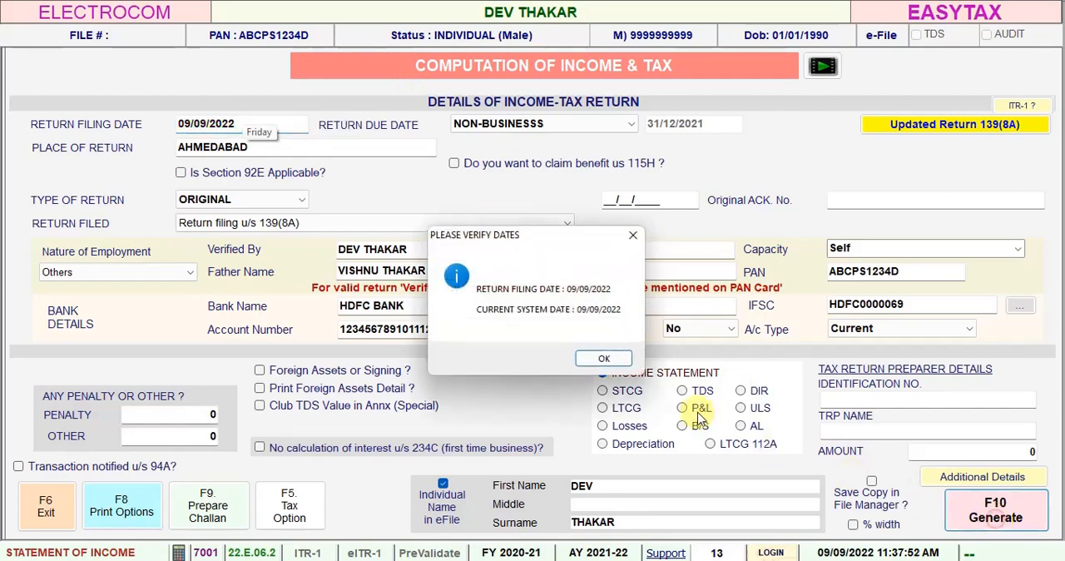
{"action": "left_click", "coordinate": [620, 365]}
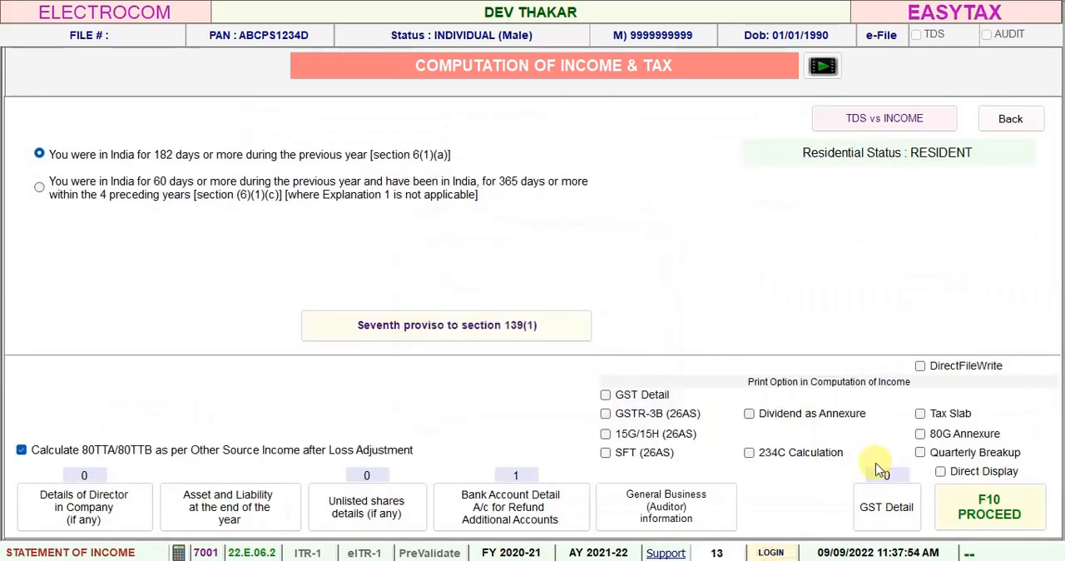
{"action": "left_click", "coordinate": [940, 525]}
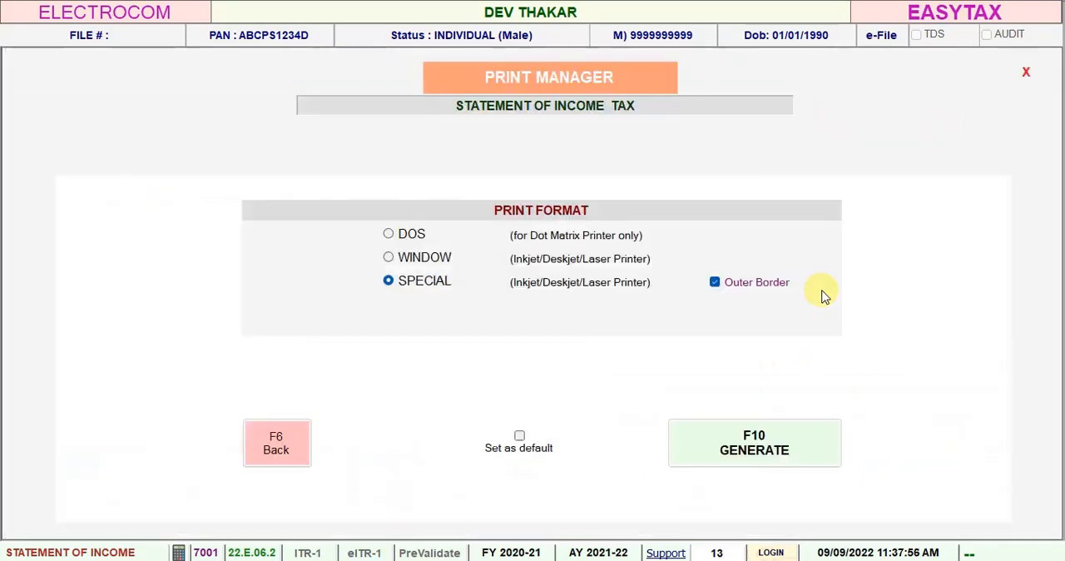
{"action": "left_click", "coordinate": [764, 440]}
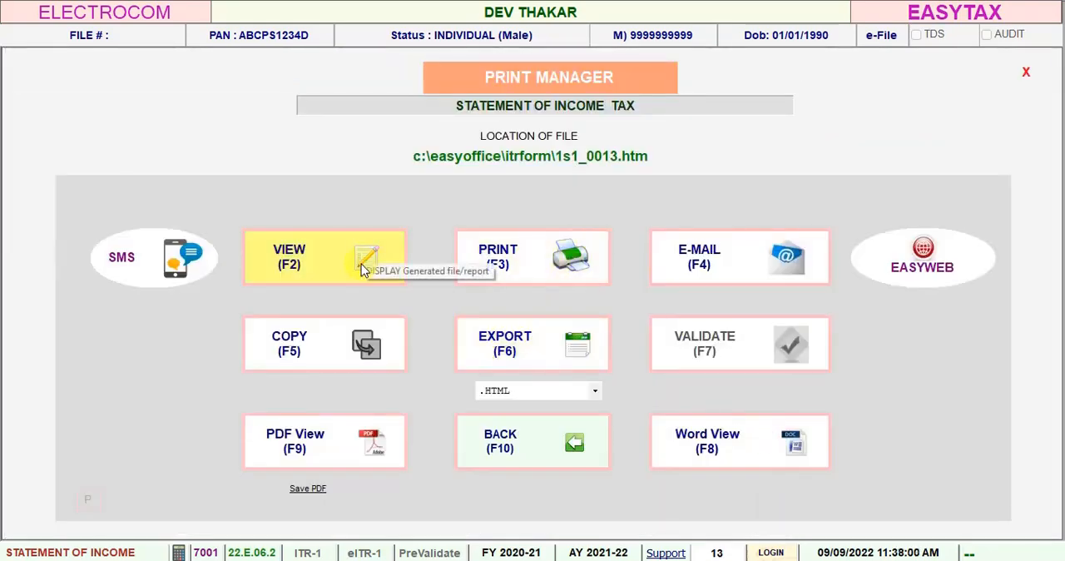
Step: Review the generated income computation down to its section 139(8A) updated return details, and return to the income and tax summary
{"action": "left_click", "coordinate": [361, 264]}
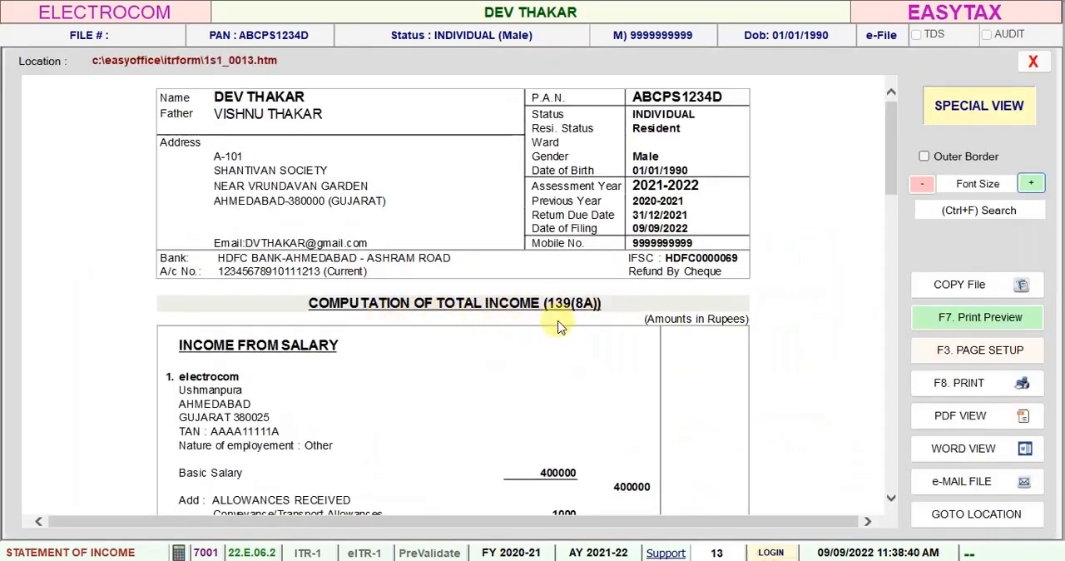
{"action": "scroll", "coordinate": [639, 315], "scroll_direction": "down", "scroll_amount": 5}
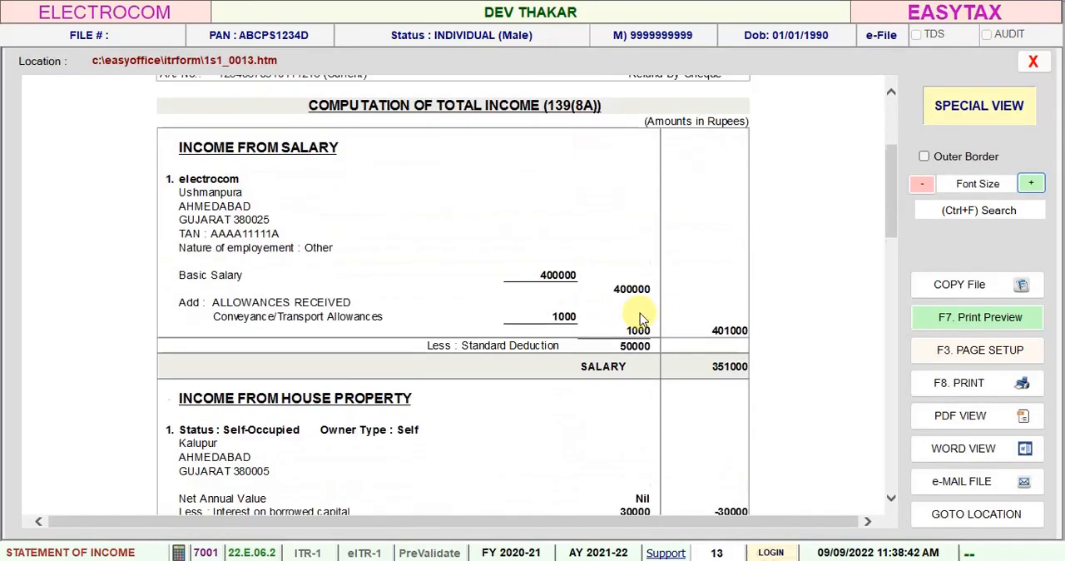
{"action": "scroll", "coordinate": [640, 313], "scroll_direction": "down", "scroll_amount": 12}
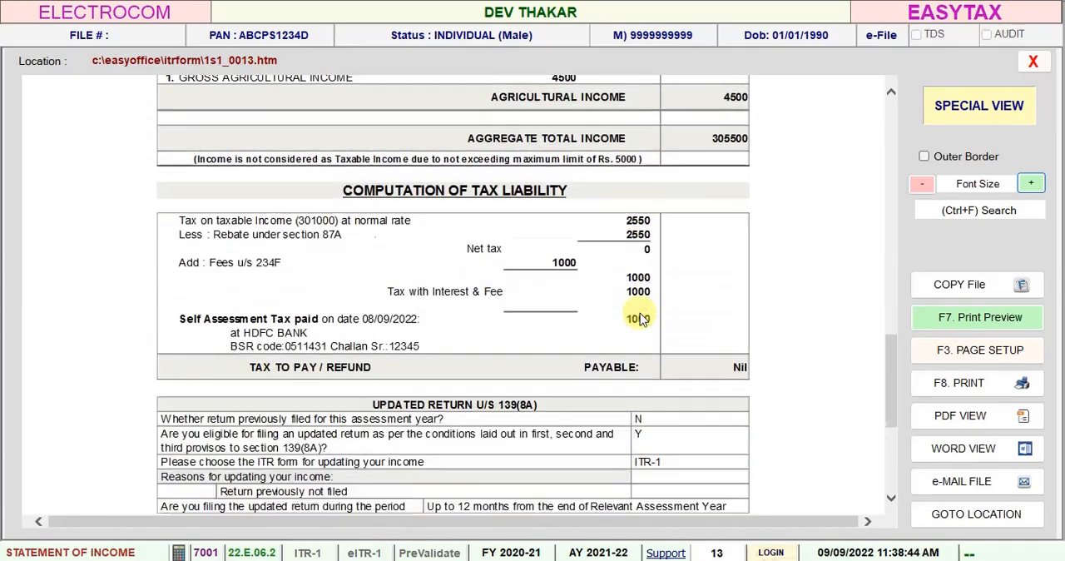
{"action": "scroll", "coordinate": [639, 313], "scroll_direction": "down", "scroll_amount": 3}
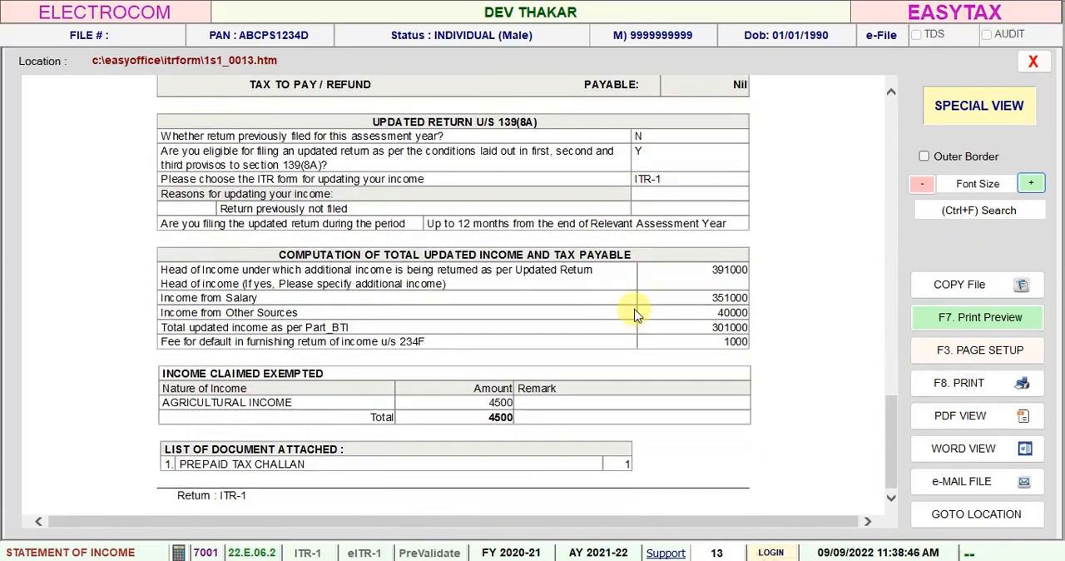
{"action": "key", "text": "Escape"}
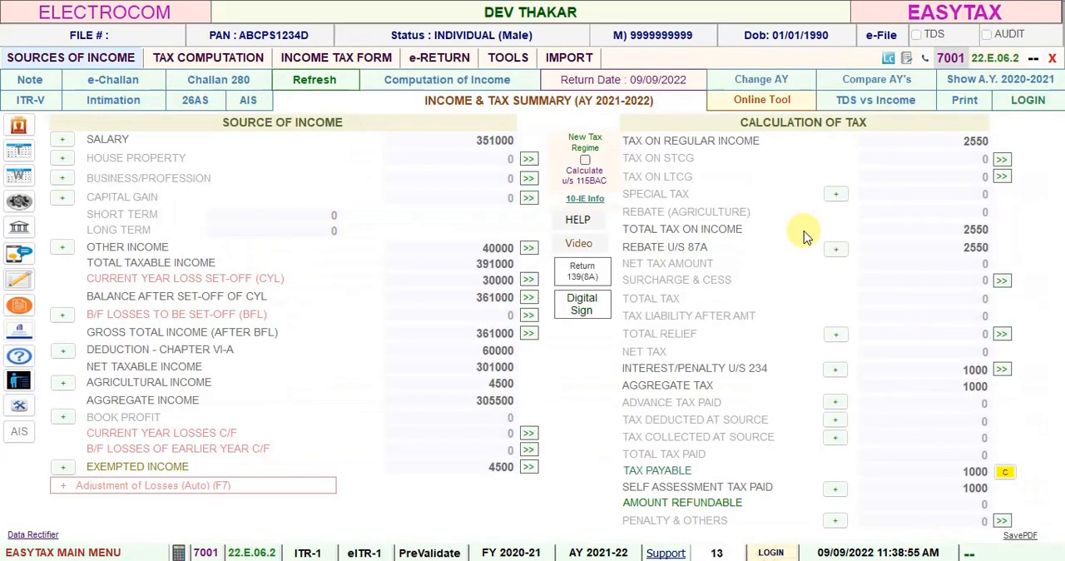